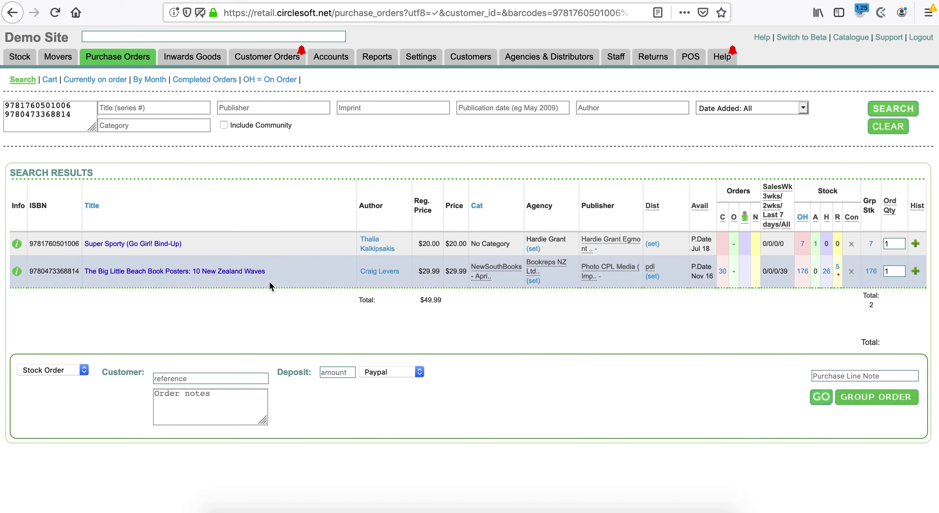
# Step: Begin filling the reference and notes fields, then close the print dialog without printing
pyautogui.click(190, 379)
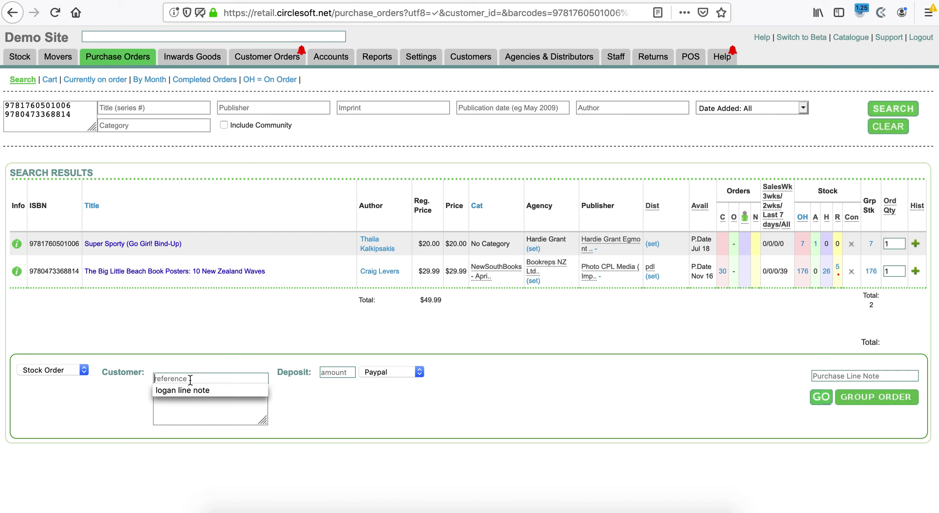
pyautogui.click(131, 400)
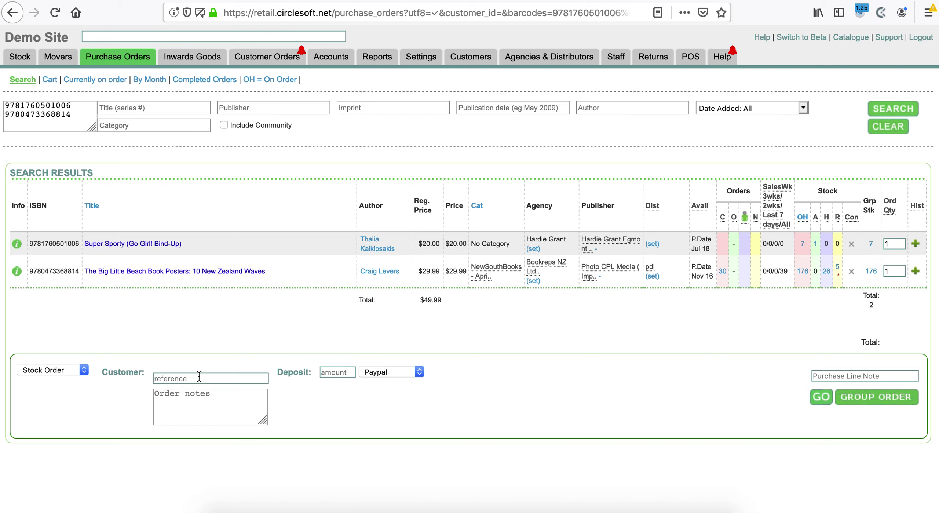
pyautogui.click(190, 408)
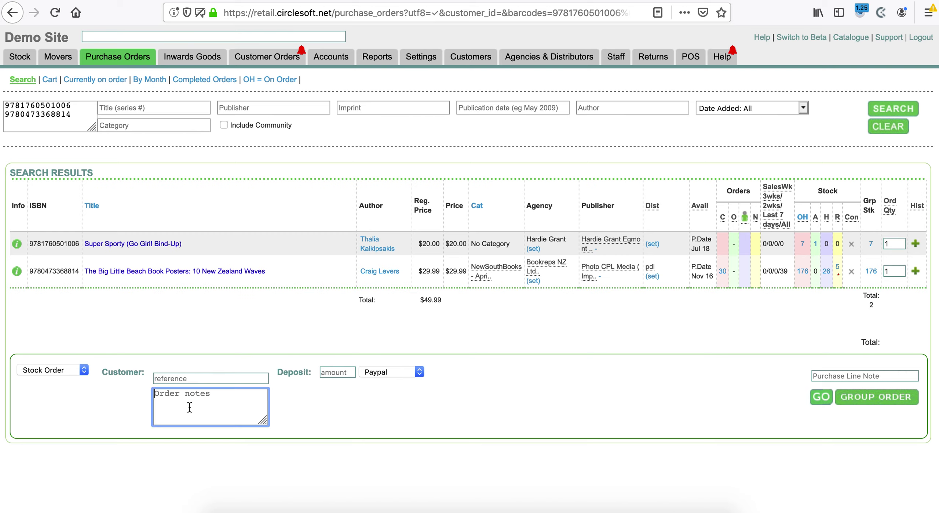
pyautogui.click(176, 379)
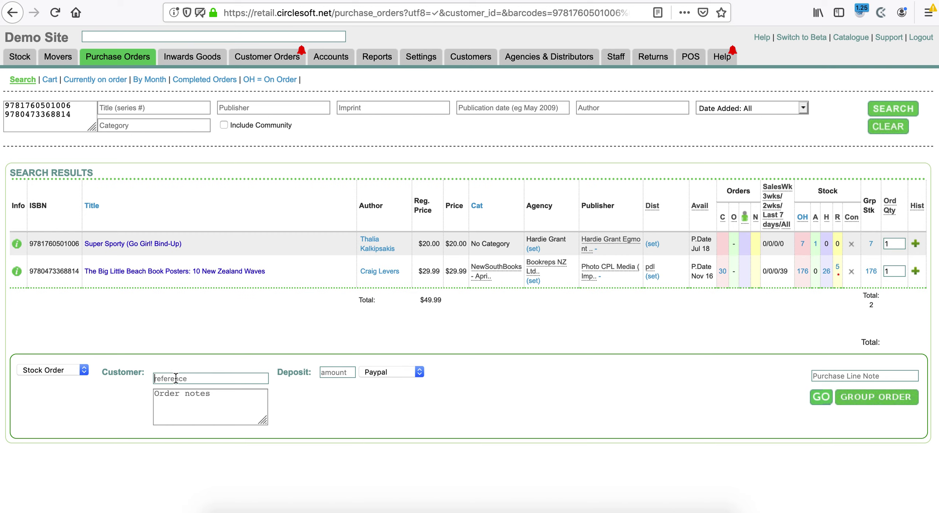
pyautogui.click(206, 403)
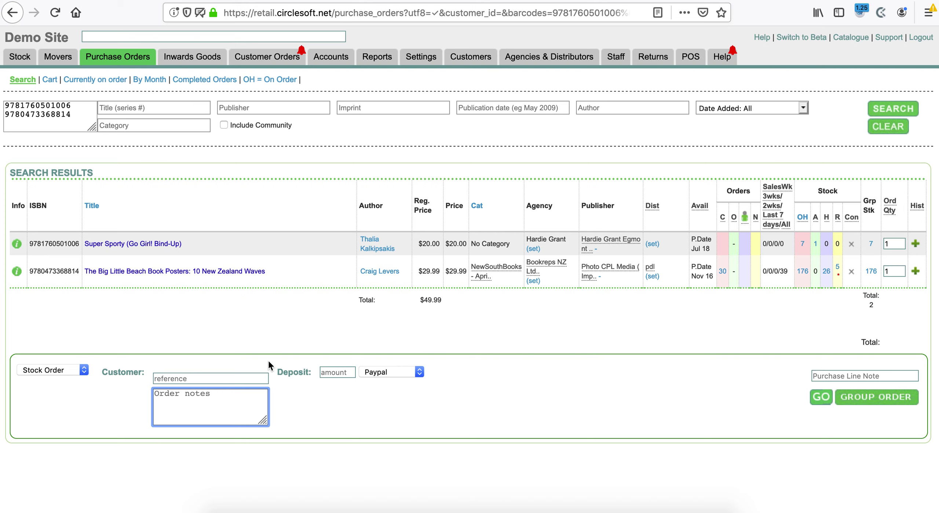
pyautogui.moveTo(268, 56)
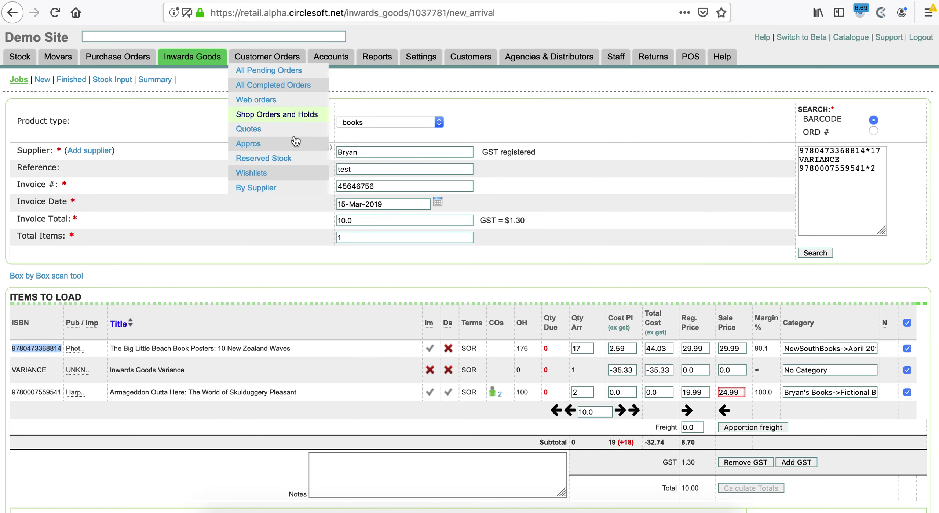
pyautogui.scroll(-3, 210, 441)
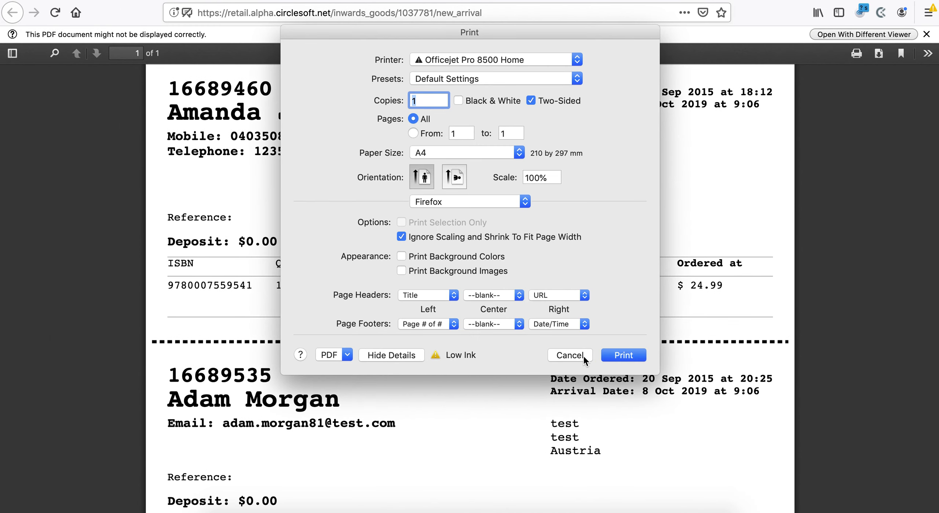
pyautogui.click(571, 355)
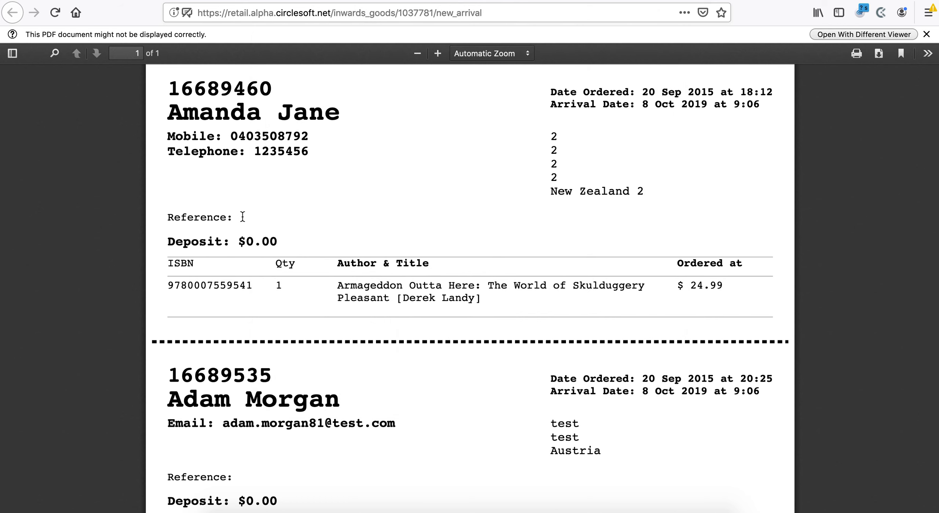
pyautogui.moveTo(237, 216); pyautogui.dragTo(273, 219)
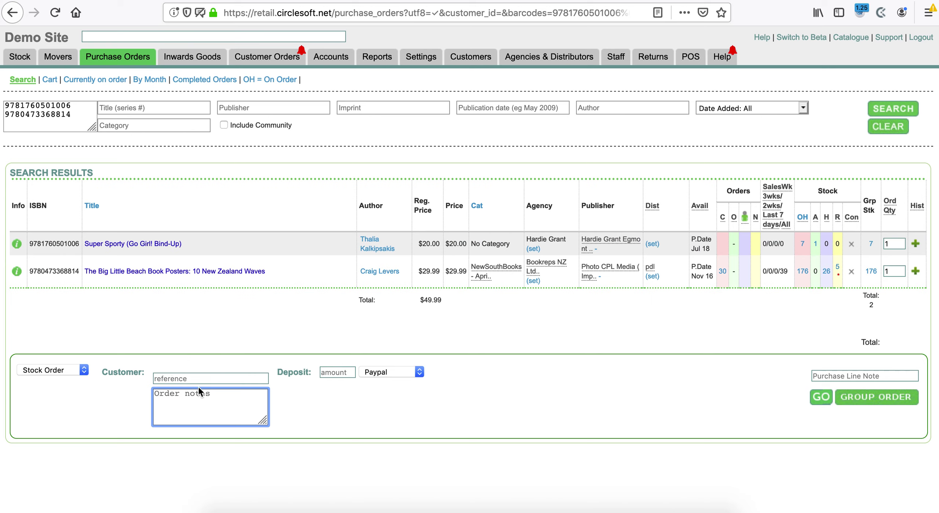
# Step: Enter reference 'order ref' and notes 'order notes', and set the order type to Special Order
pyautogui.click(184, 379)
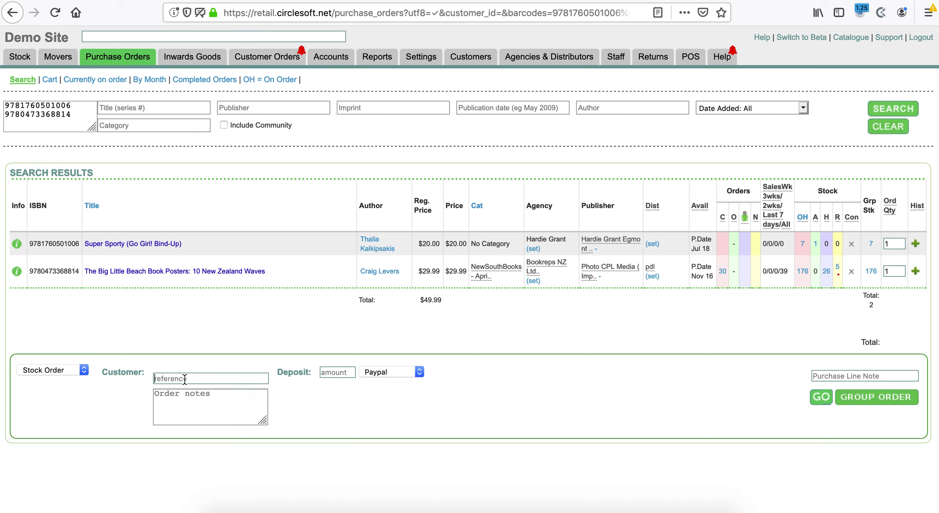
pyautogui.write('order ')
pyautogui.write('re')
pyautogui.write('f')
pyautogui.click(200, 407)
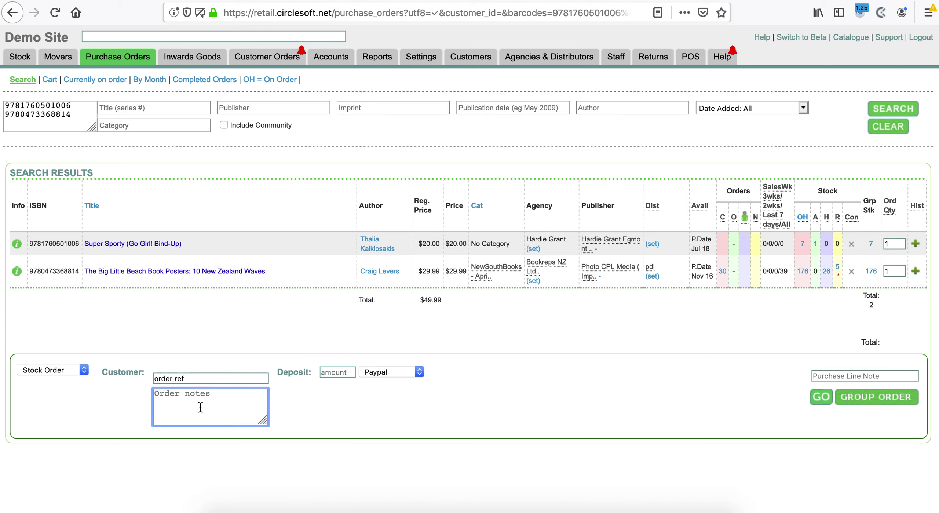
pyautogui.write('order')
pyautogui.write(' notes')
pyautogui.click(42, 414)
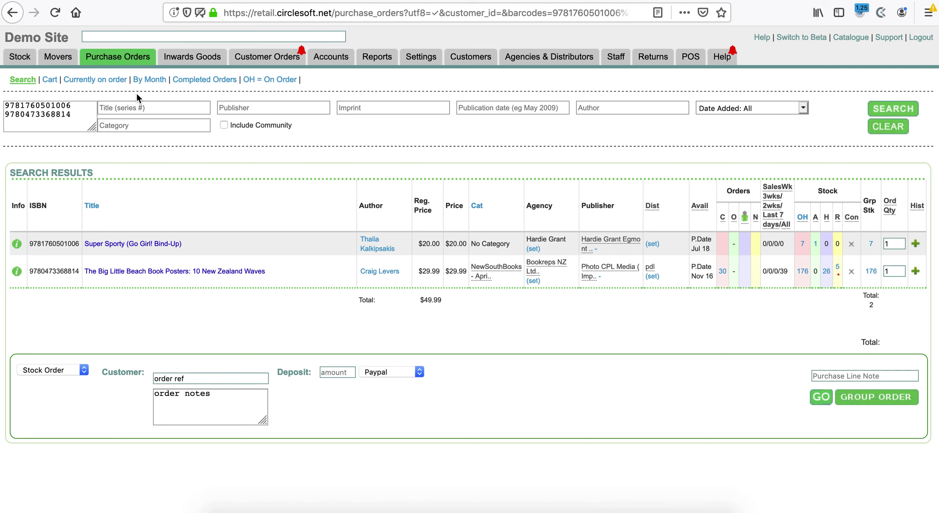
pyautogui.click(82, 372)
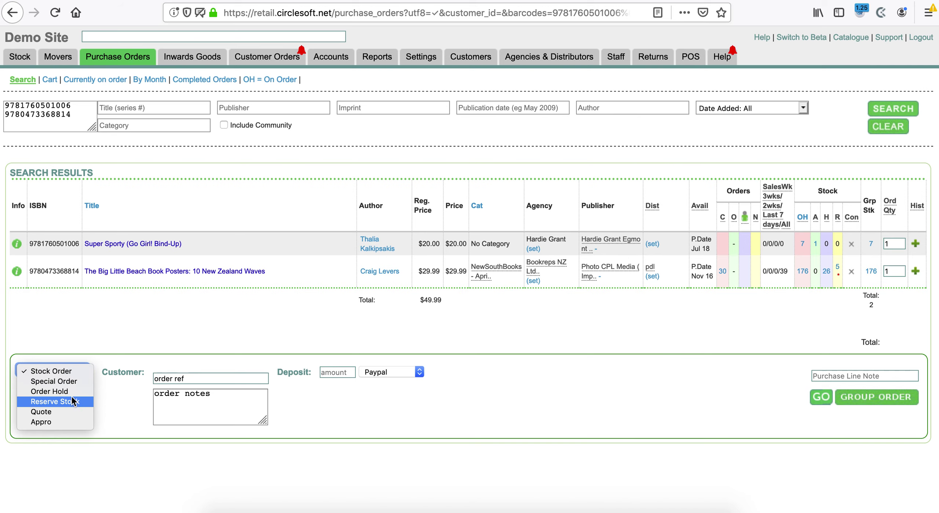
pyautogui.click(54, 381)
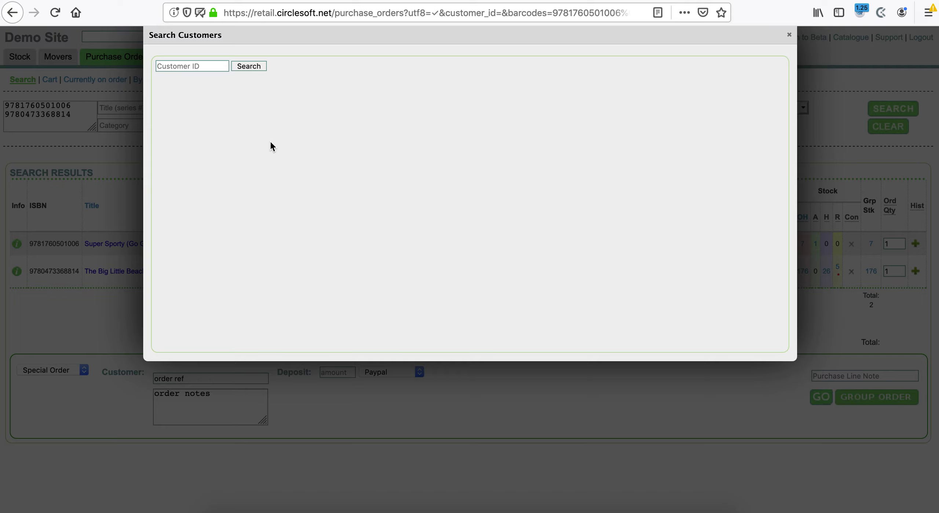
pyautogui.write('wRW')
pyautogui.press('BackSpace')
pyautogui.press('BackSpace')
pyautogui.press('BackSpace')
pyautogui.write('W')
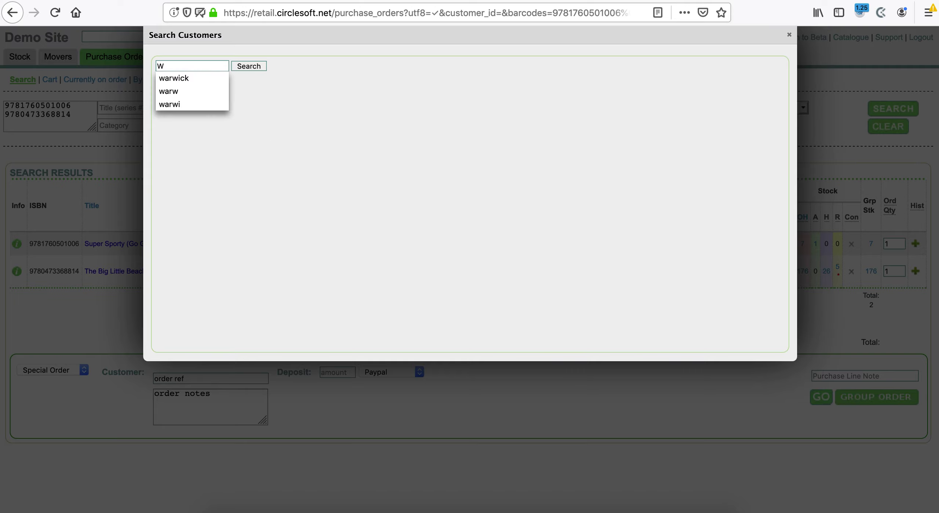
pyautogui.write('arw')
pyautogui.click(195, 78)
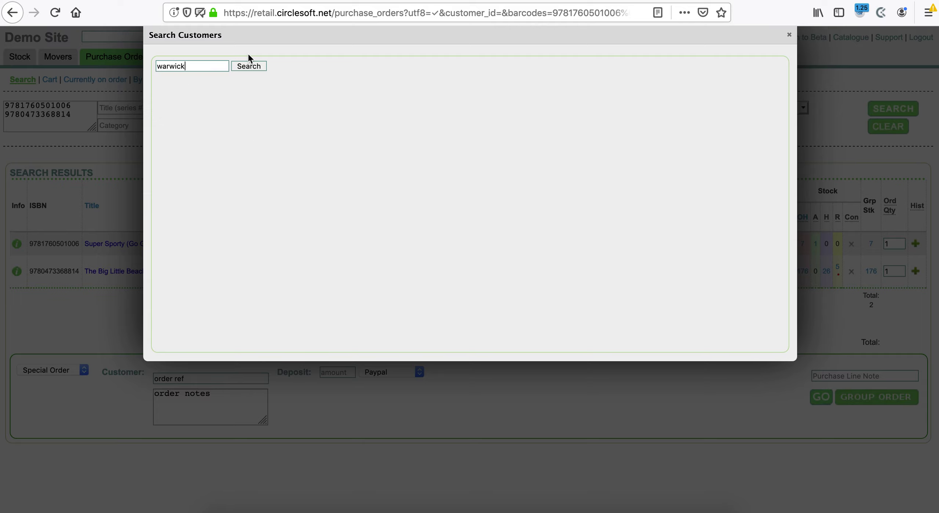
pyautogui.click(251, 69)
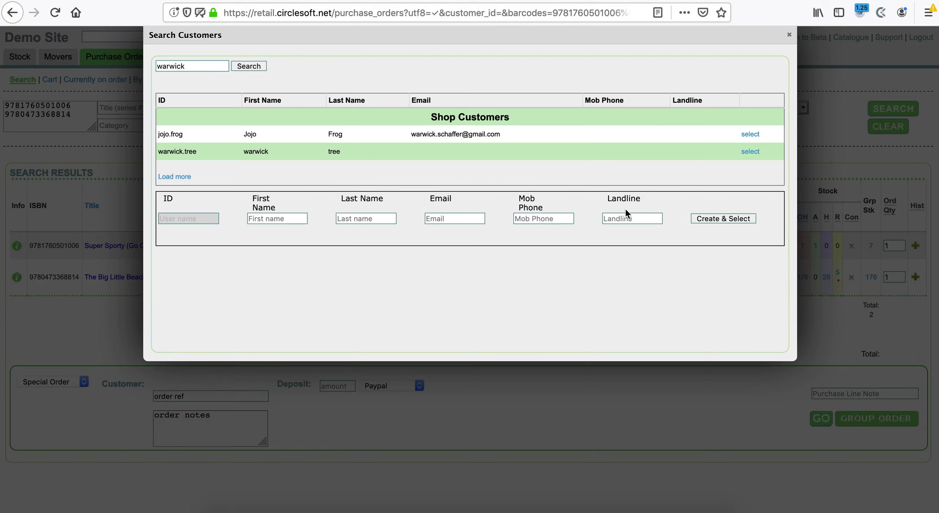
pyautogui.click(751, 152)
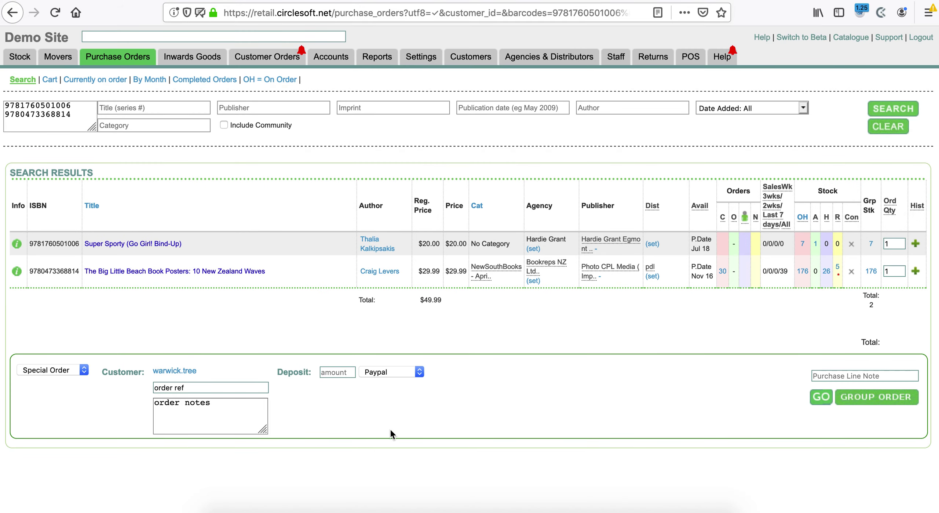
# Step: Clear the missing-distributor alert, set Super Sporty's distributor to United Book Distributors, and resubmit
pyautogui.click(821, 397)
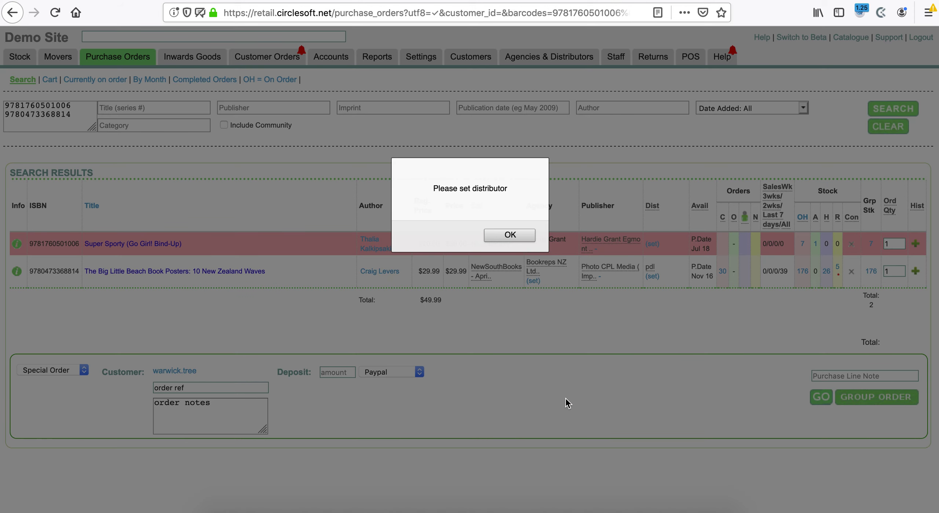
pyautogui.click(513, 236)
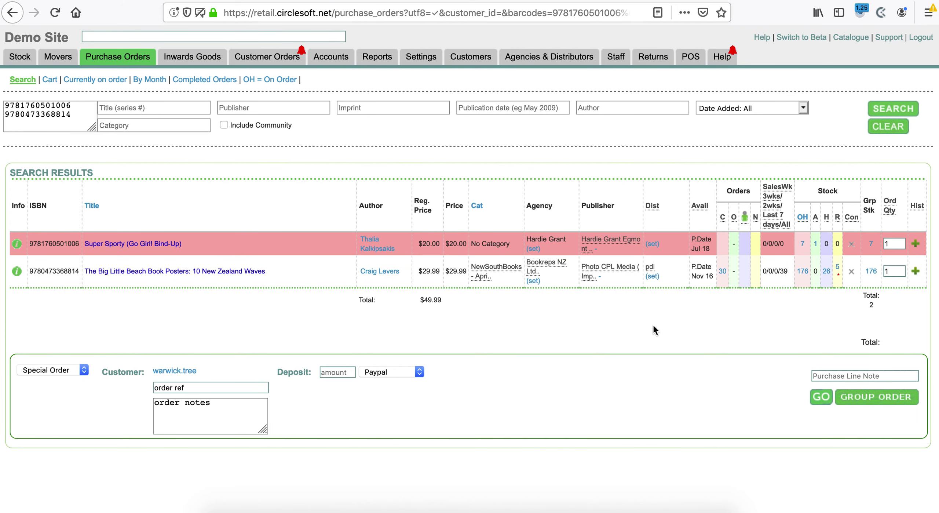
pyautogui.click(653, 244)
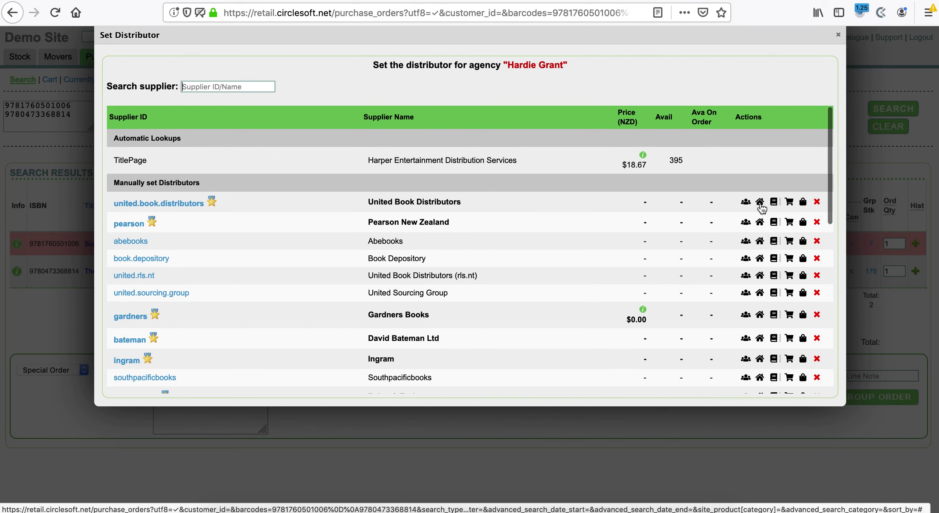
pyautogui.click(760, 203)
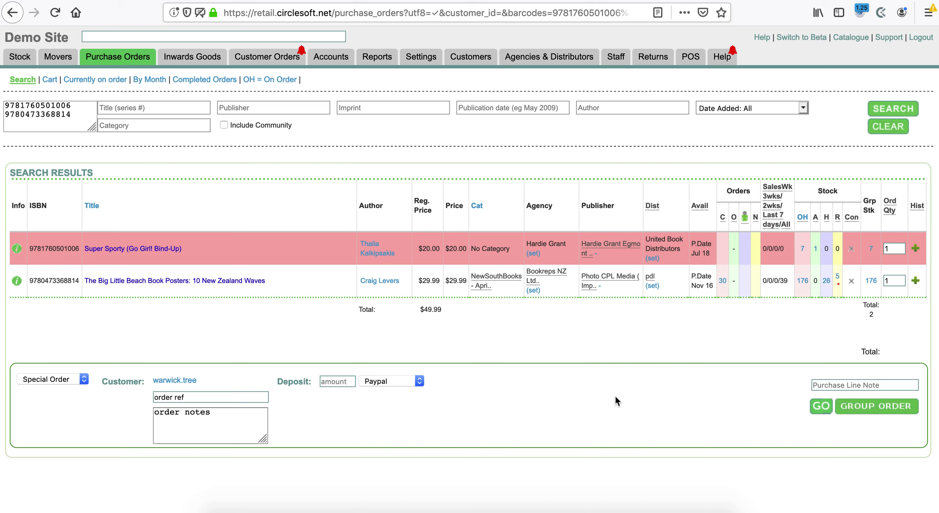
pyautogui.click(823, 411)
pyautogui.click(821, 406)
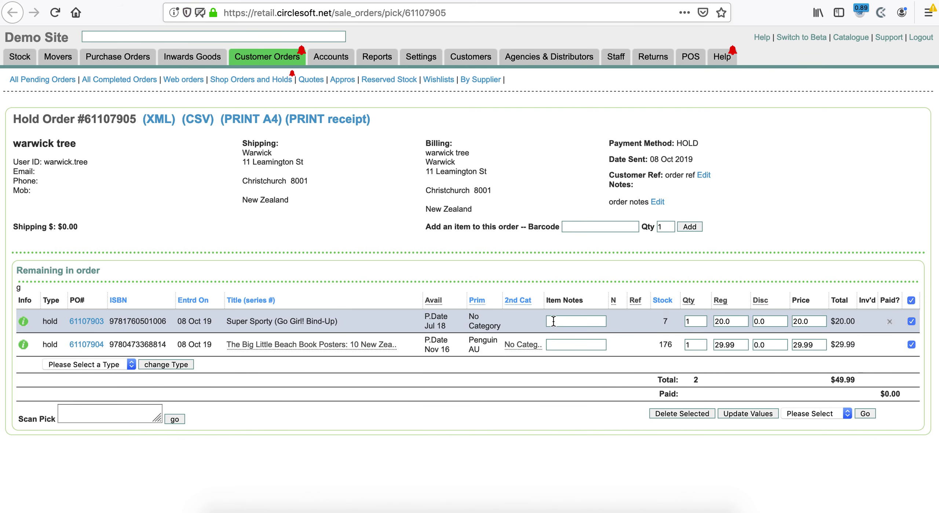
# Step: Verify the 'order ref' customer reference and start a note on the Super Sporty line
pyautogui.moveTo(665, 174); pyautogui.dragTo(689, 174)
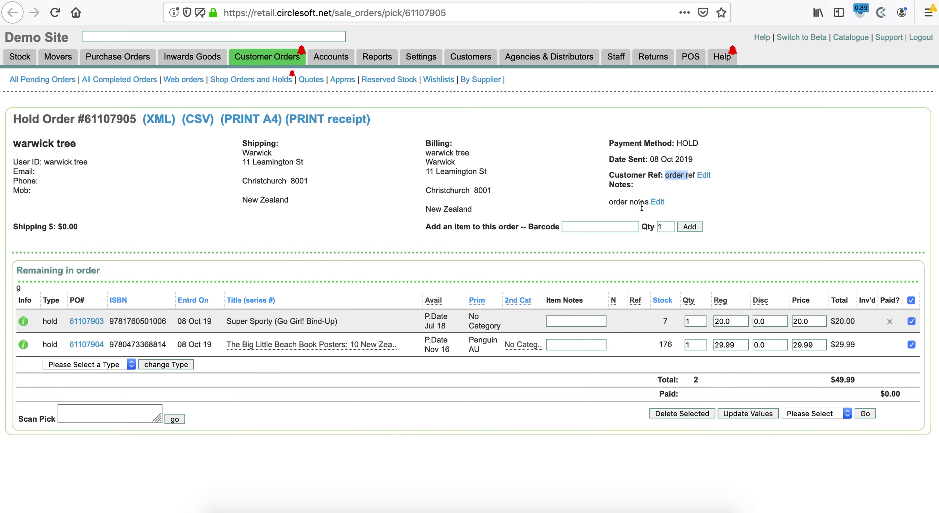
pyautogui.click(572, 321)
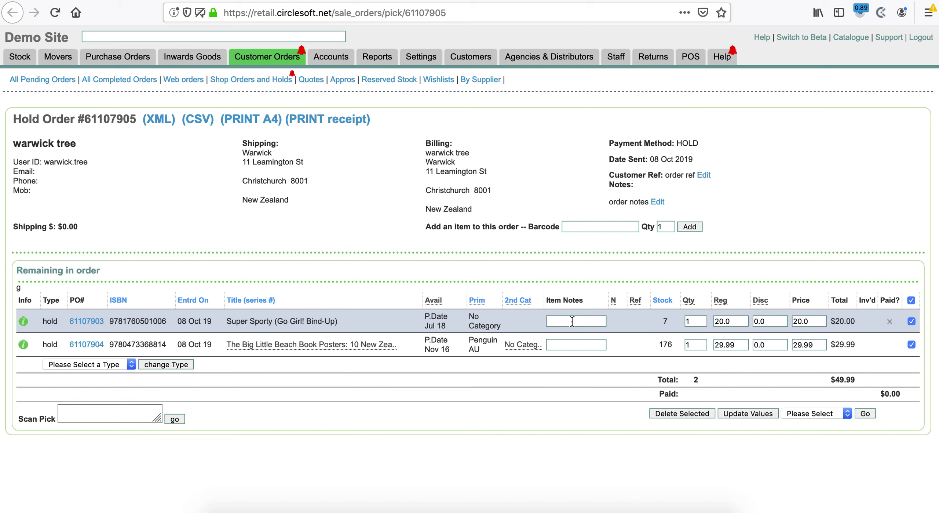
pyautogui.write('l')
pyautogui.write('ine no')
pyautogui.write('te')
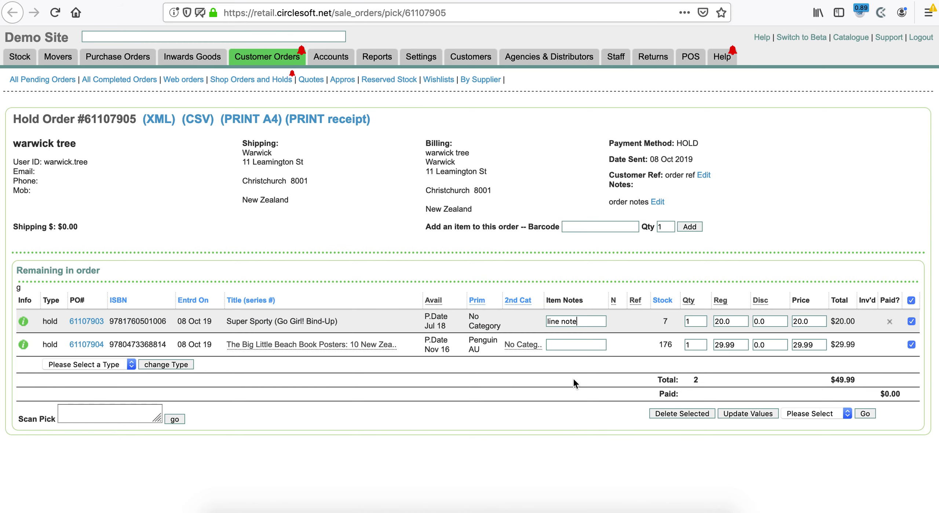